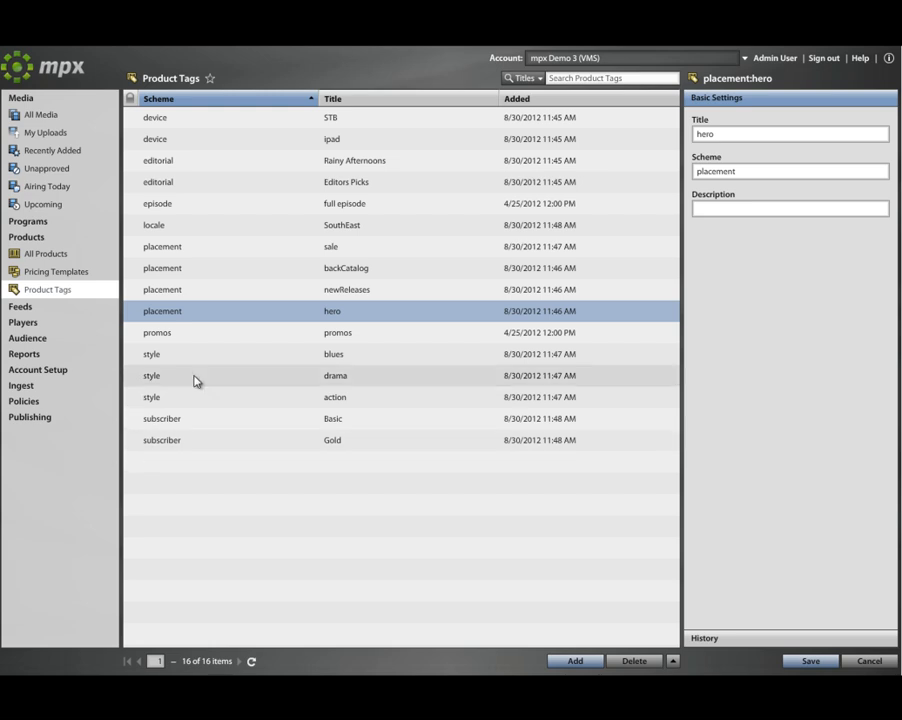
click(219, 120)
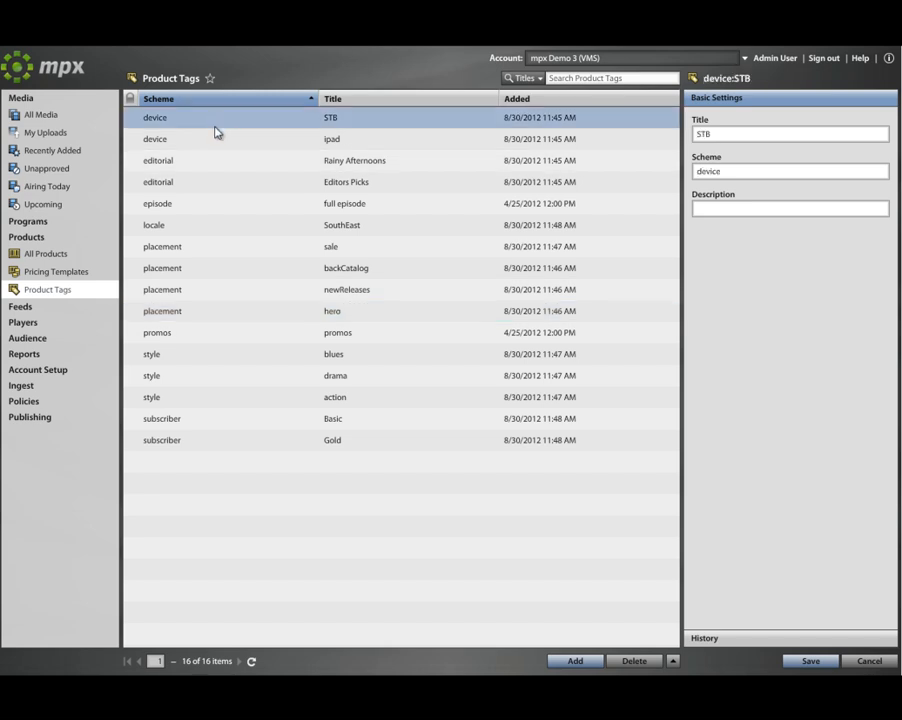
click(205, 145)
click(195, 164)
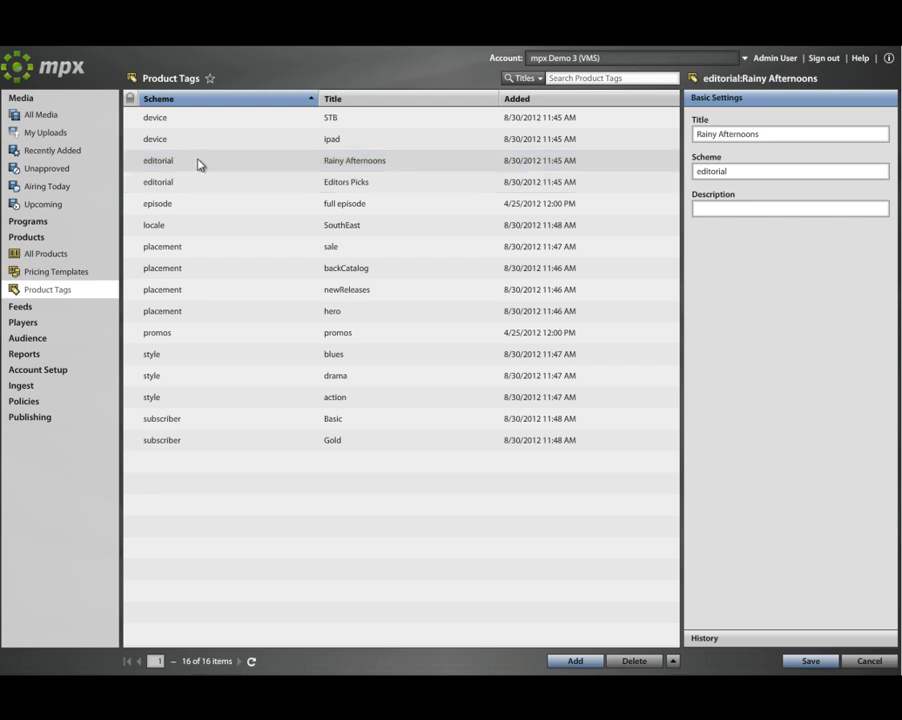
click(211, 357)
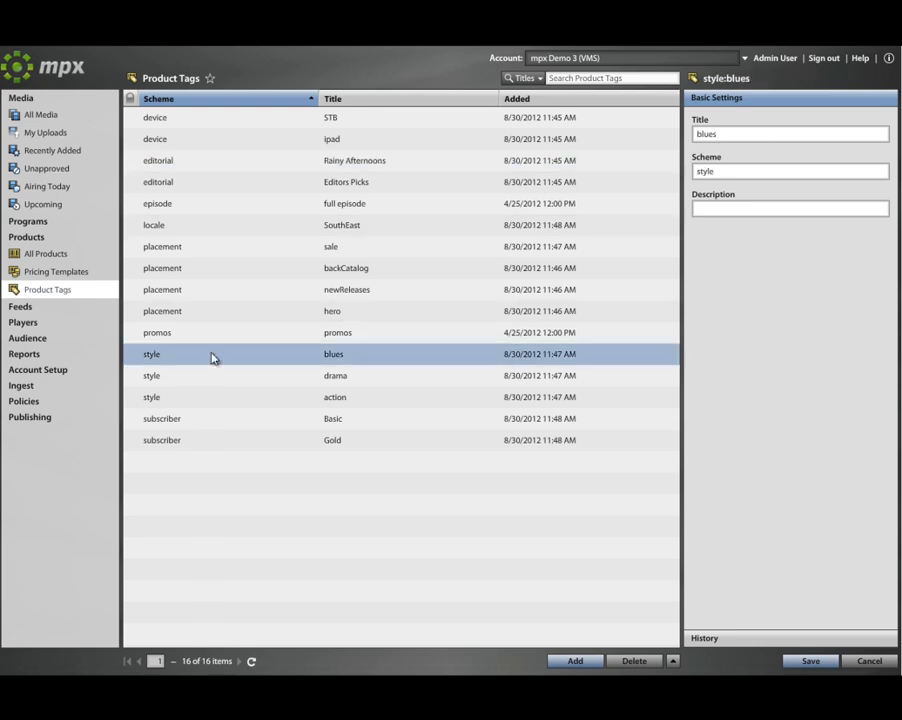
click(210, 378)
click(196, 401)
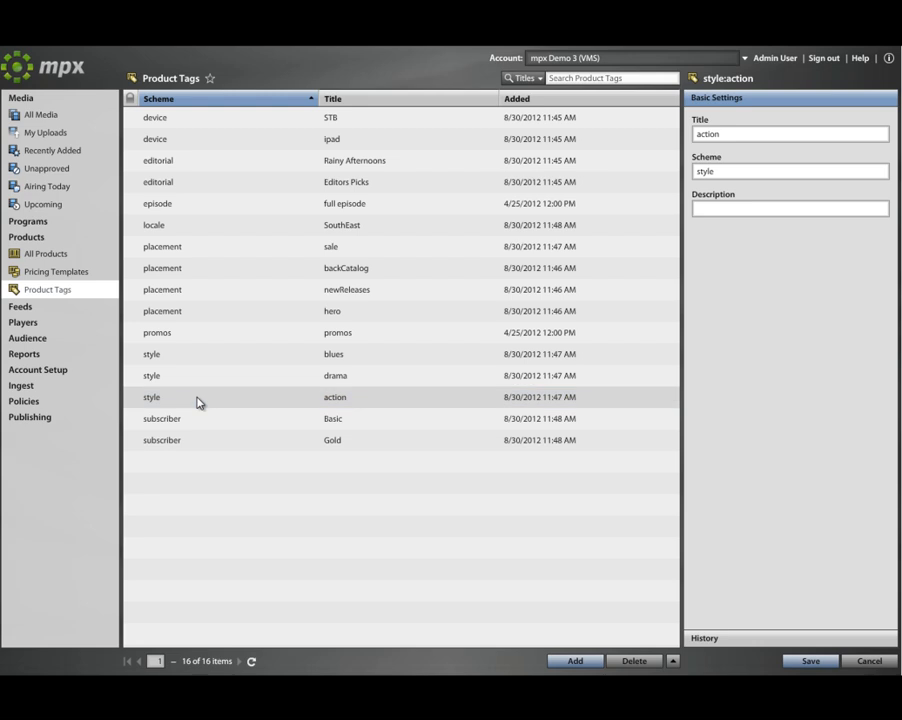
click(211, 161)
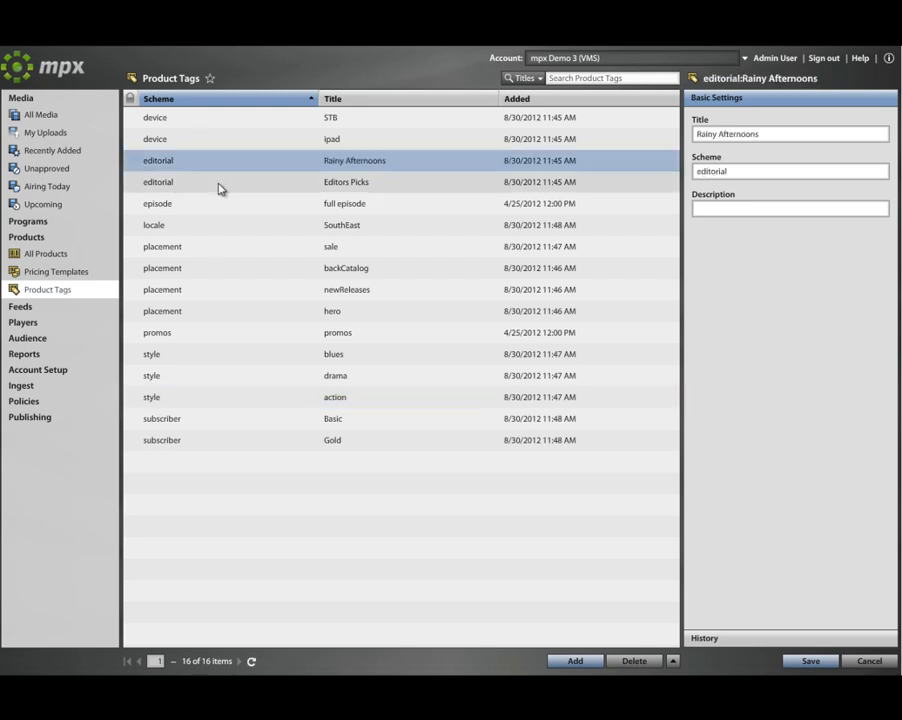
click(268, 246)
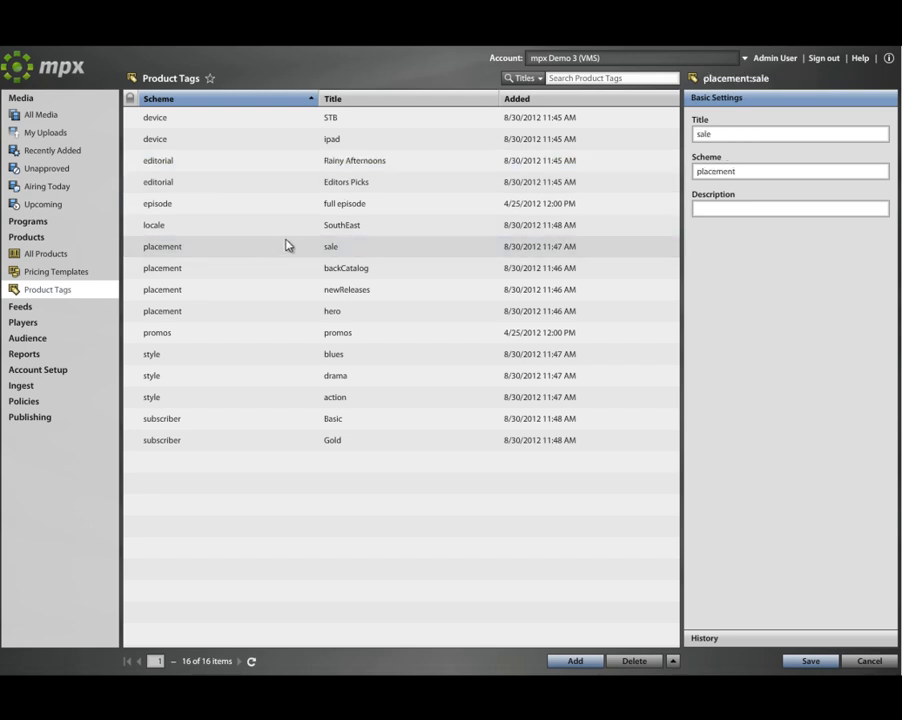
click(318, 274)
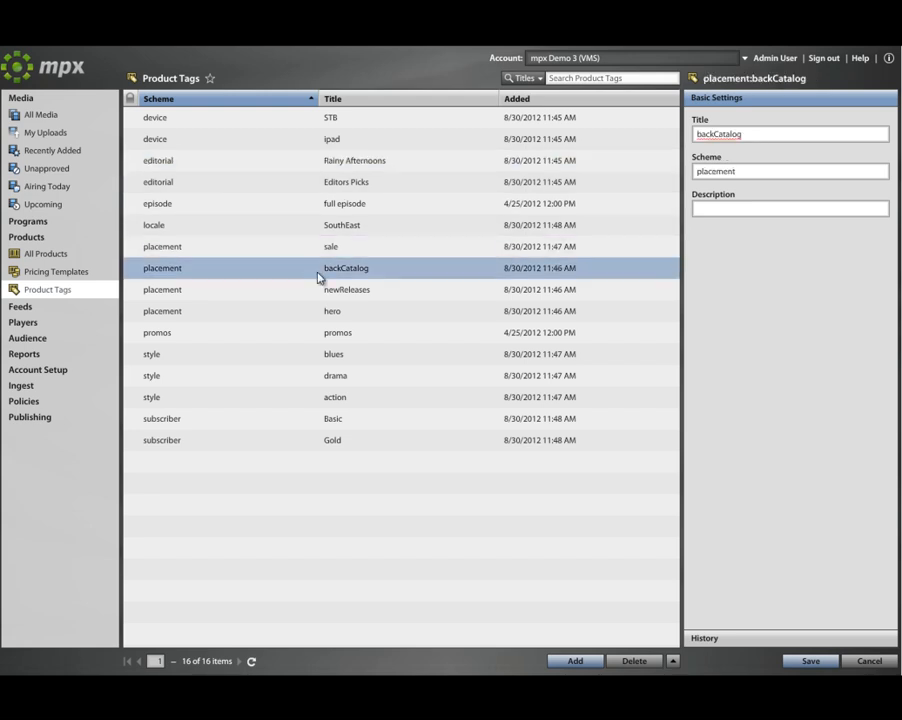
click(284, 289)
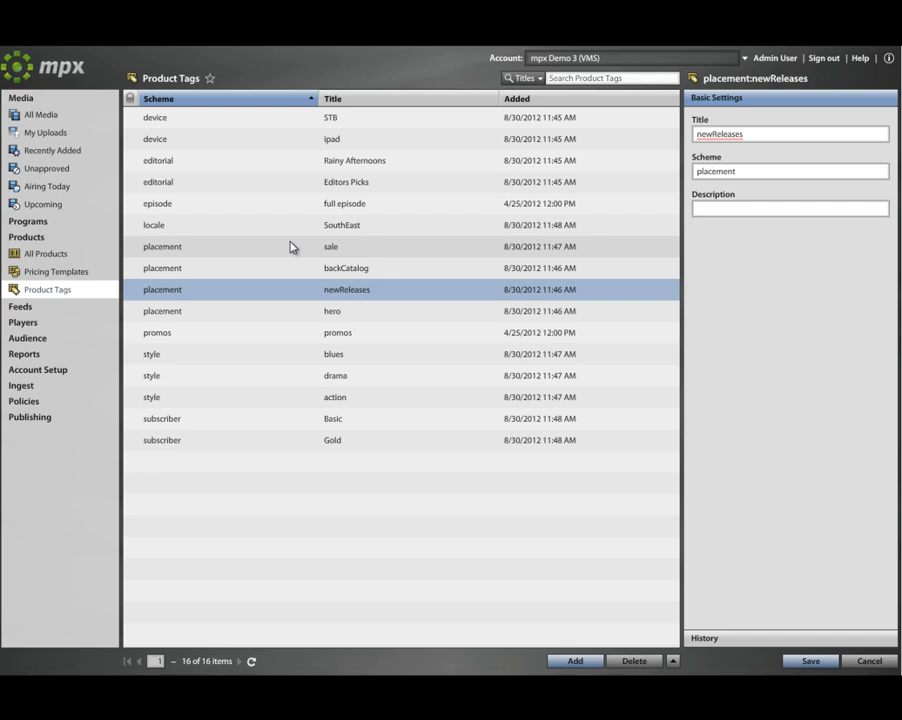
click(296, 426)
click(257, 446)
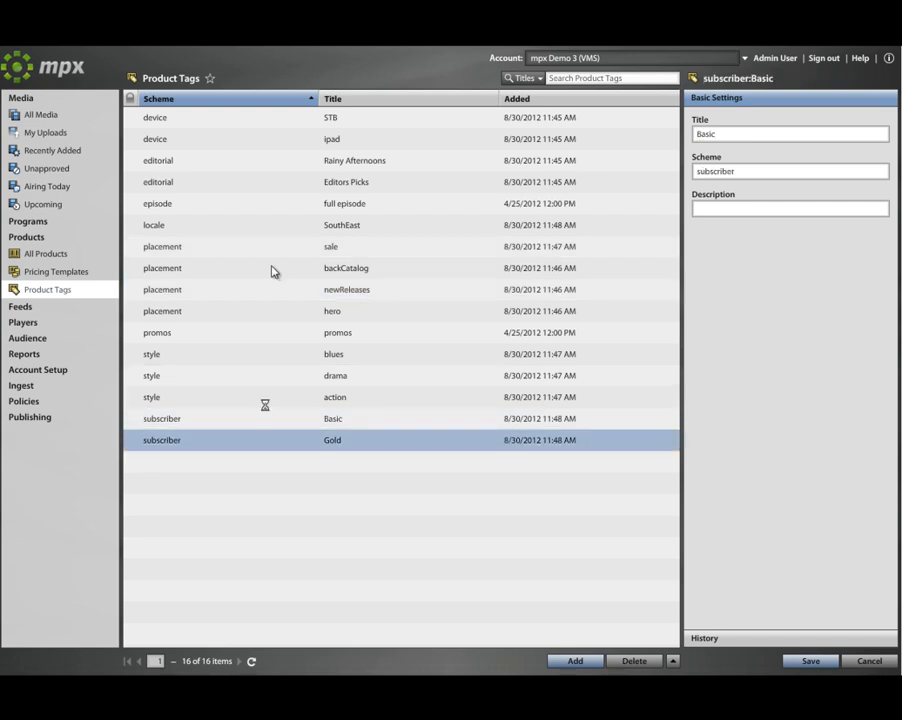
click(406, 121)
click(403, 141)
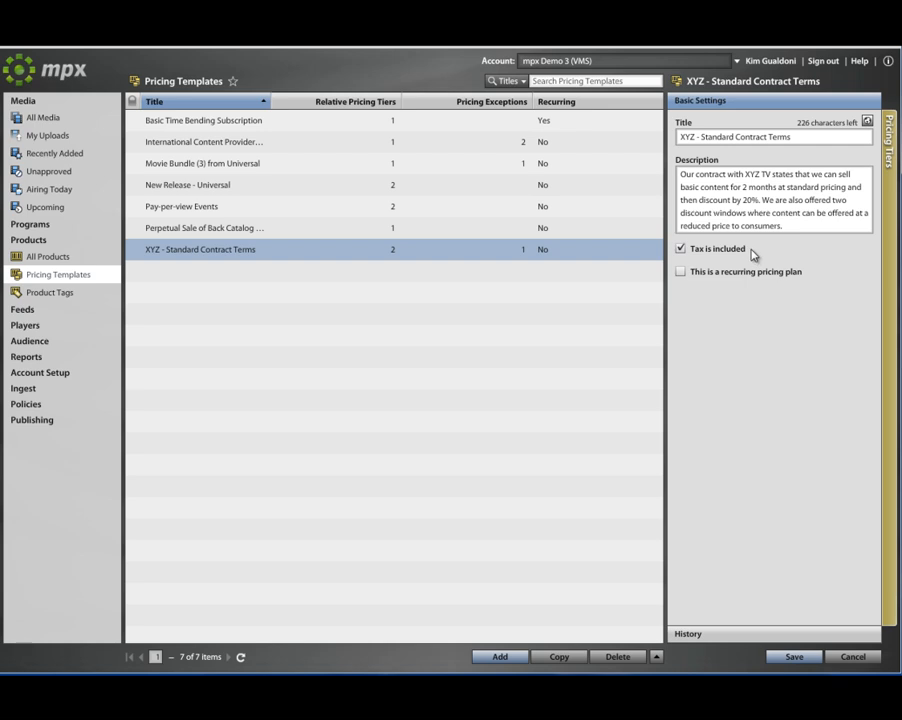
Open the Pricing Tiers of the XYZ - Standard Contract Terms template.
click(890, 222)
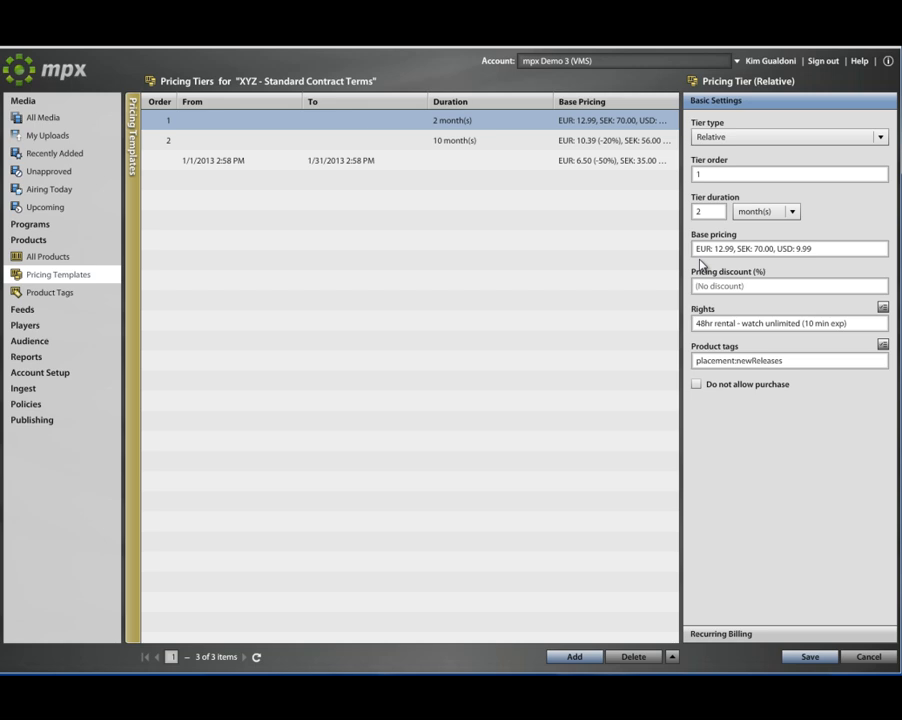
Review tier 1's two-month pricing, leaving its pricing discount unchanged, and check its rights and product tags.
click(748, 284)
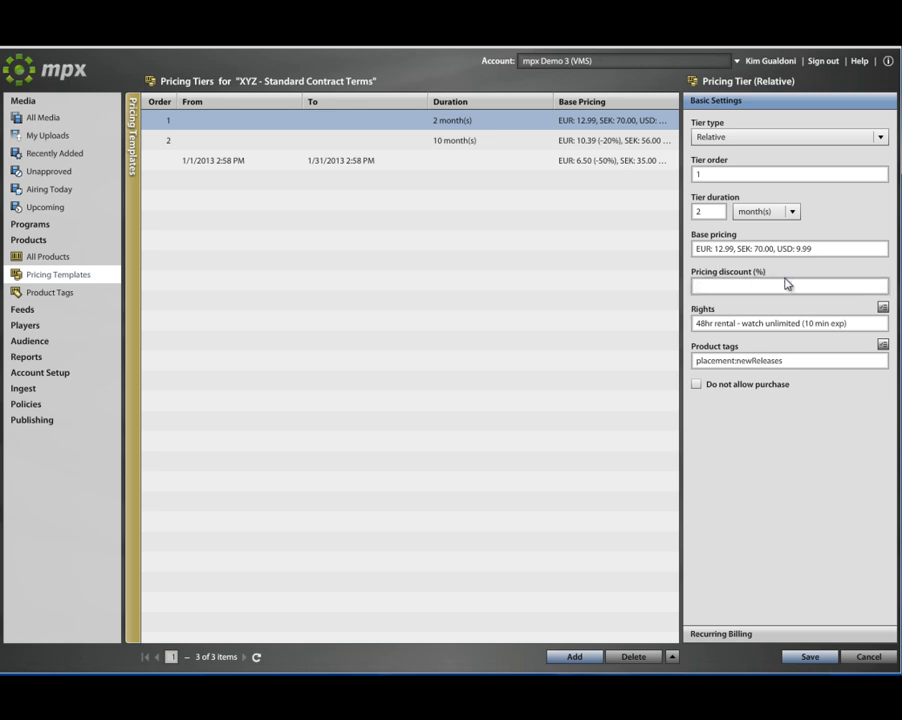
click(795, 272)
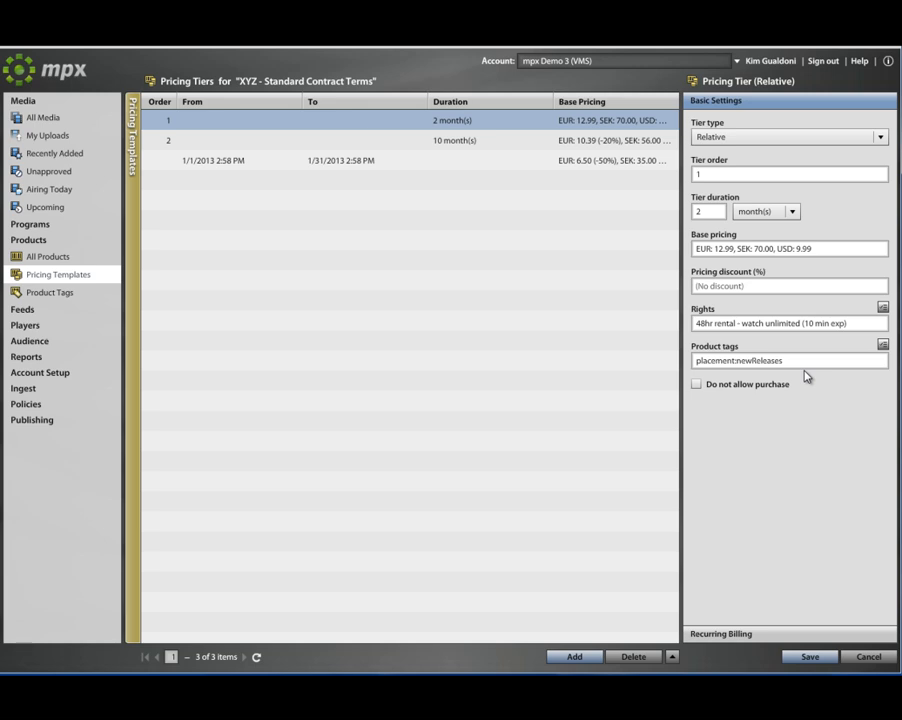
mouse_move(748, 395)
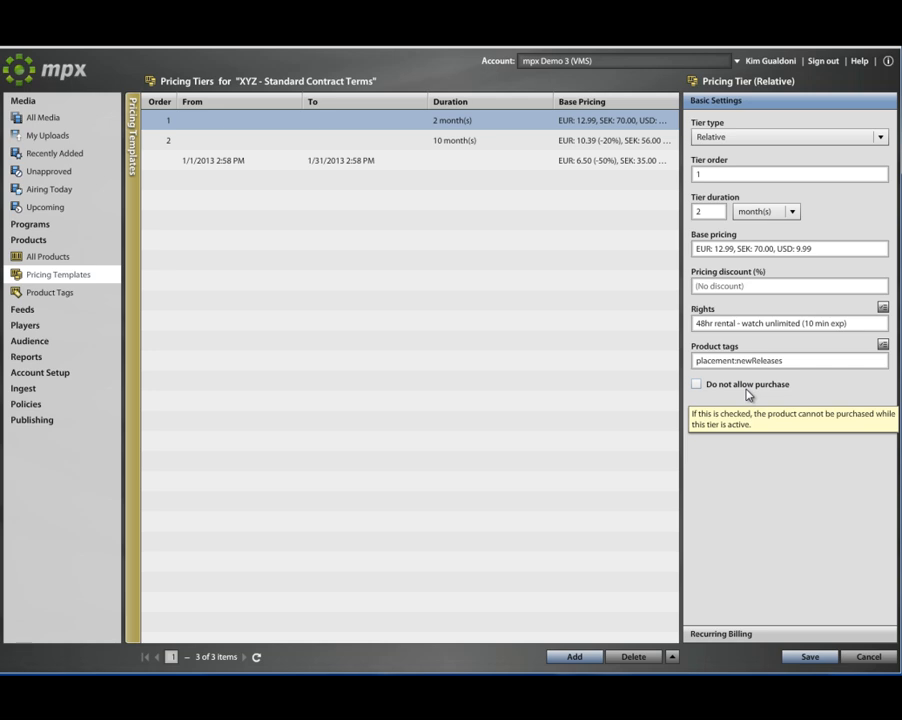
Review the ten-month tier and the January 2013 50% exception tier, then return to Pricing Templates.
click(275, 147)
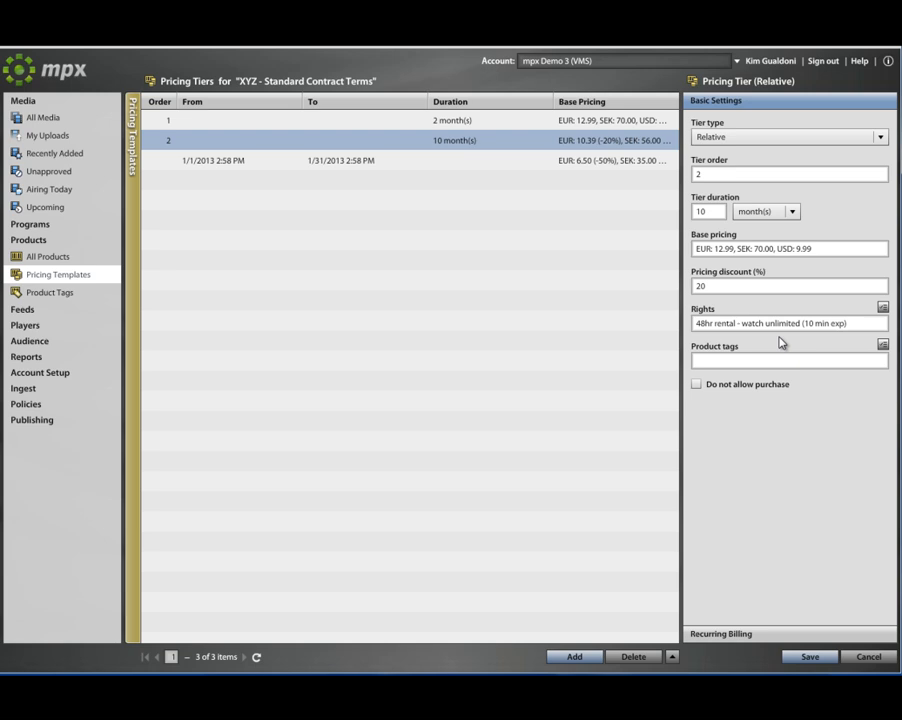
click(447, 170)
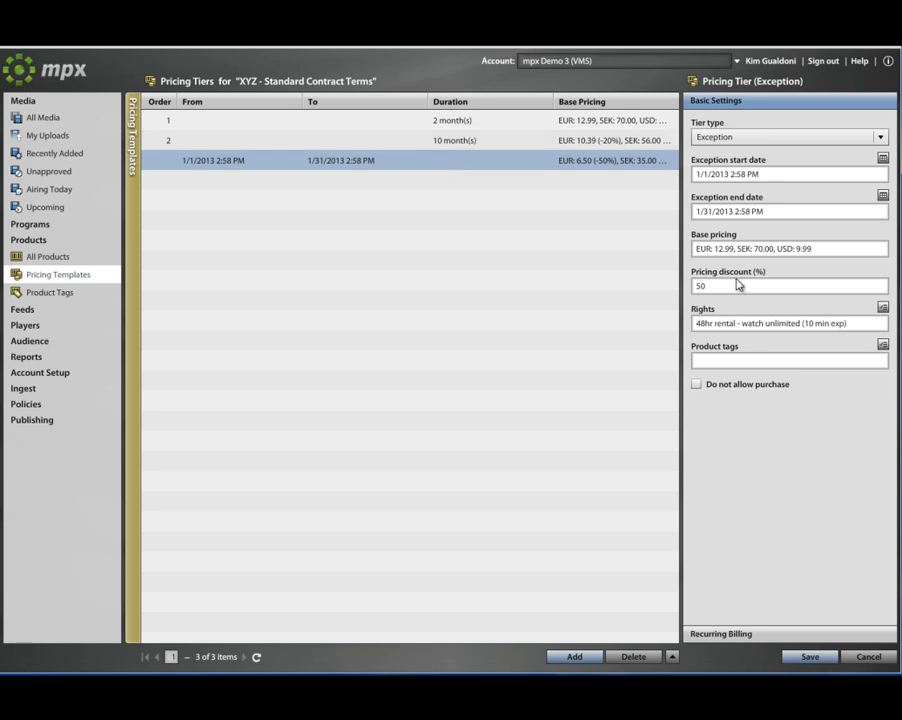
mouse_move(712, 287)
click(133, 298)
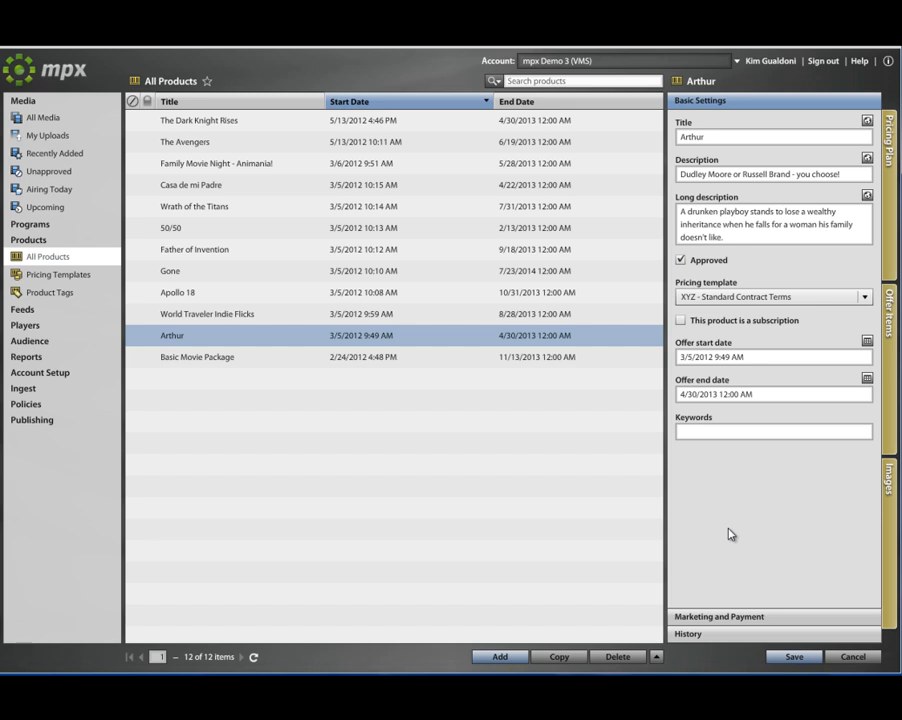
Select the Arthur product in All Products to load its Basic Settings.
click(227, 339)
click(867, 195)
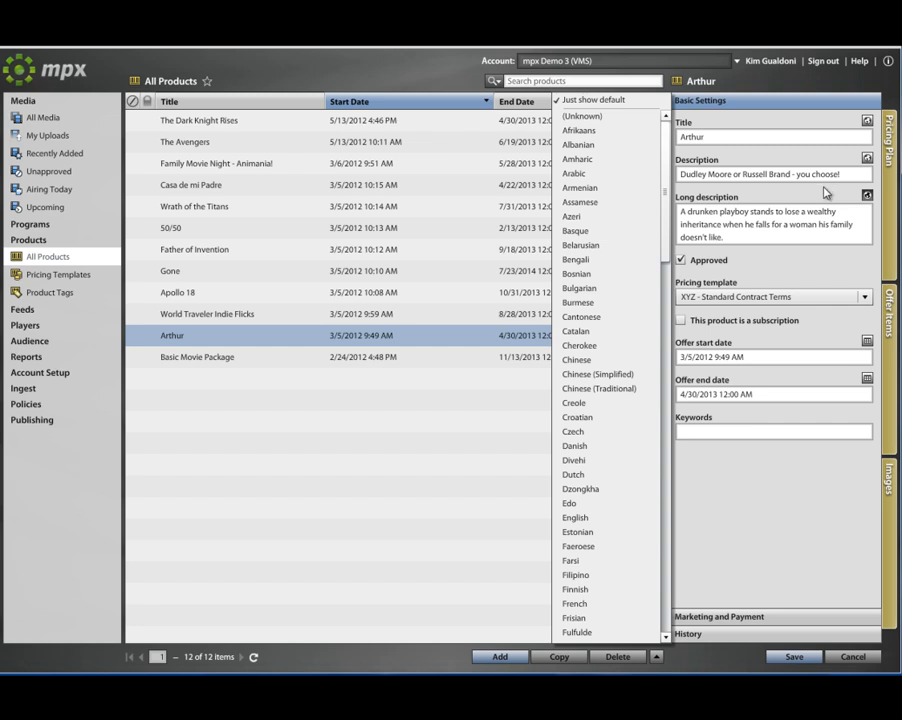
click(826, 193)
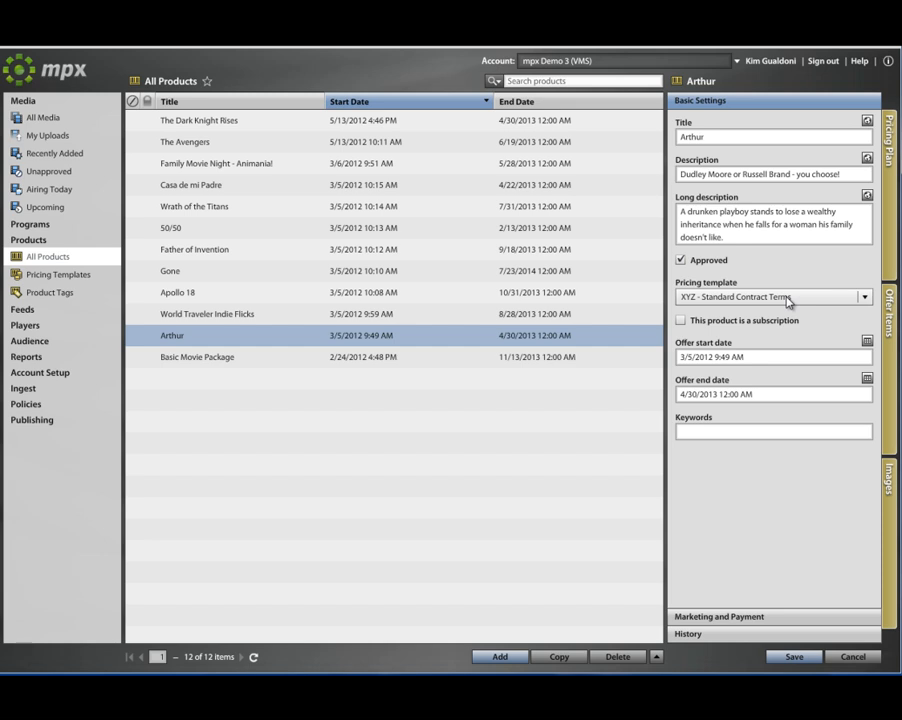
click(893, 227)
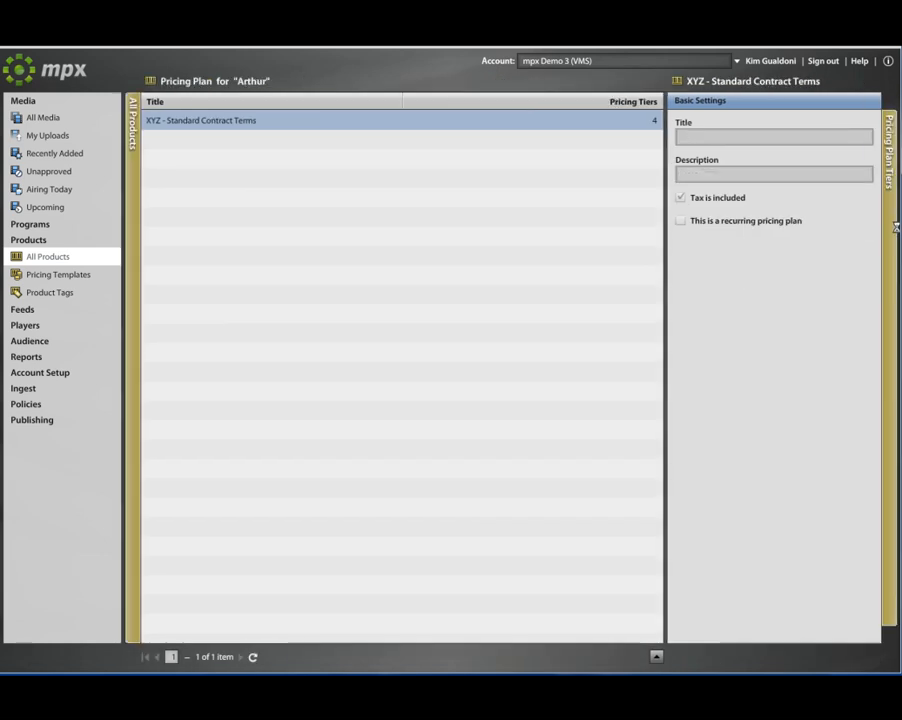
click(893, 227)
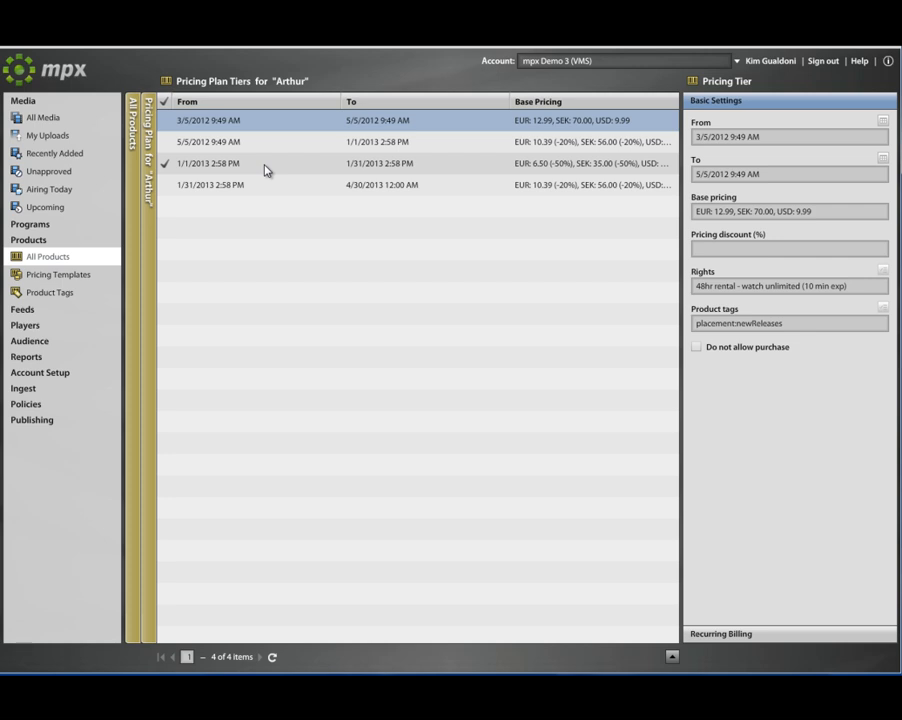
click(138, 252)
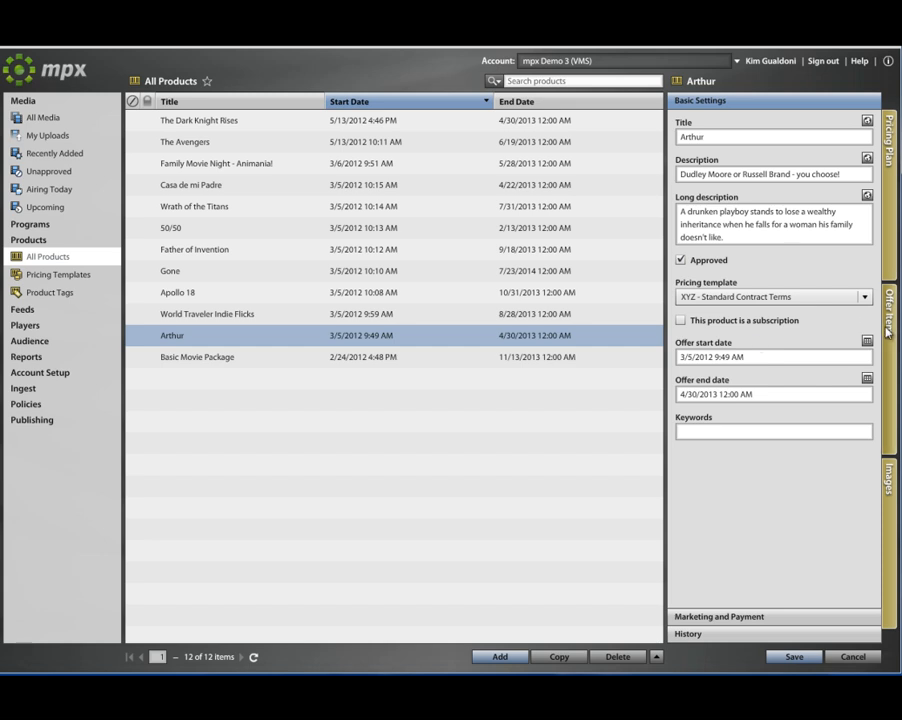
Show Arthur's Marketing and Payment settings and inspect the Credit Card and Add To My Bill payment types.
click(714, 616)
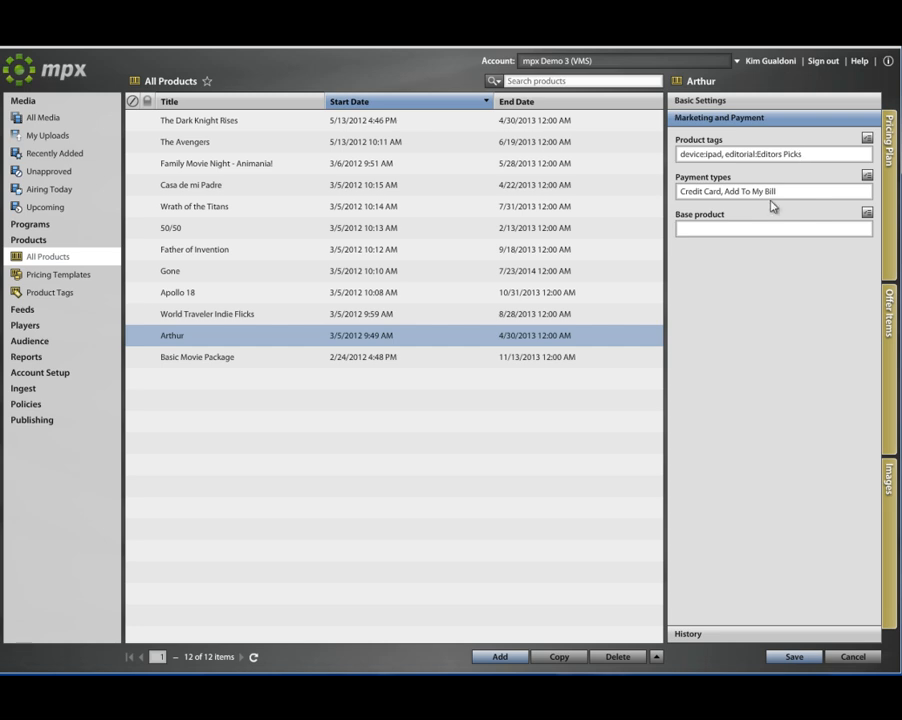
drag(718, 191, 763, 192)
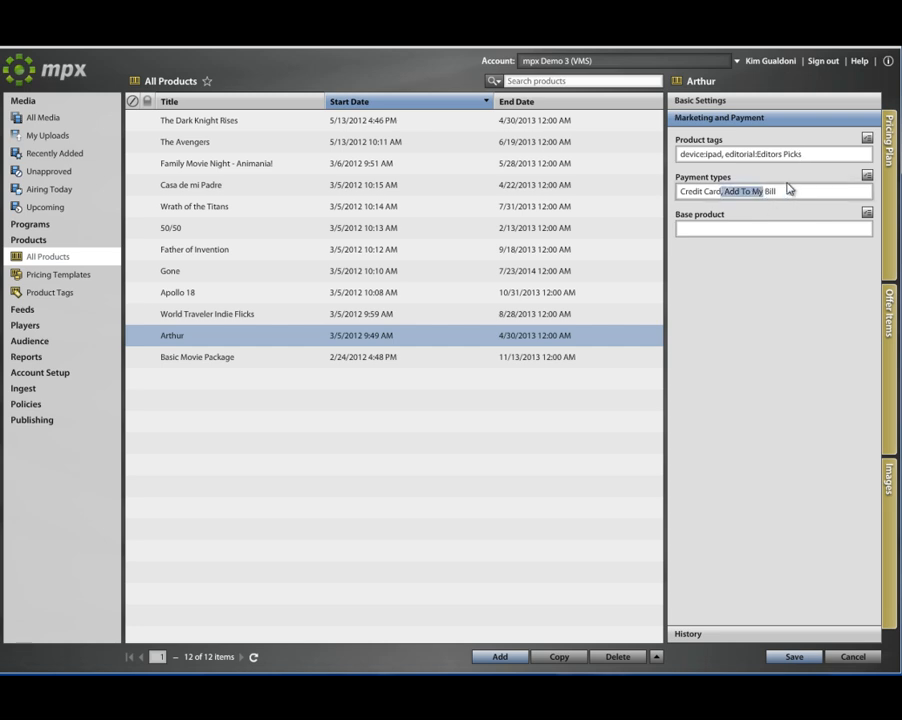
click(792, 189)
Open Arthur's Offer Items and check the public URL limit, keeping it at (No limit).
click(888, 312)
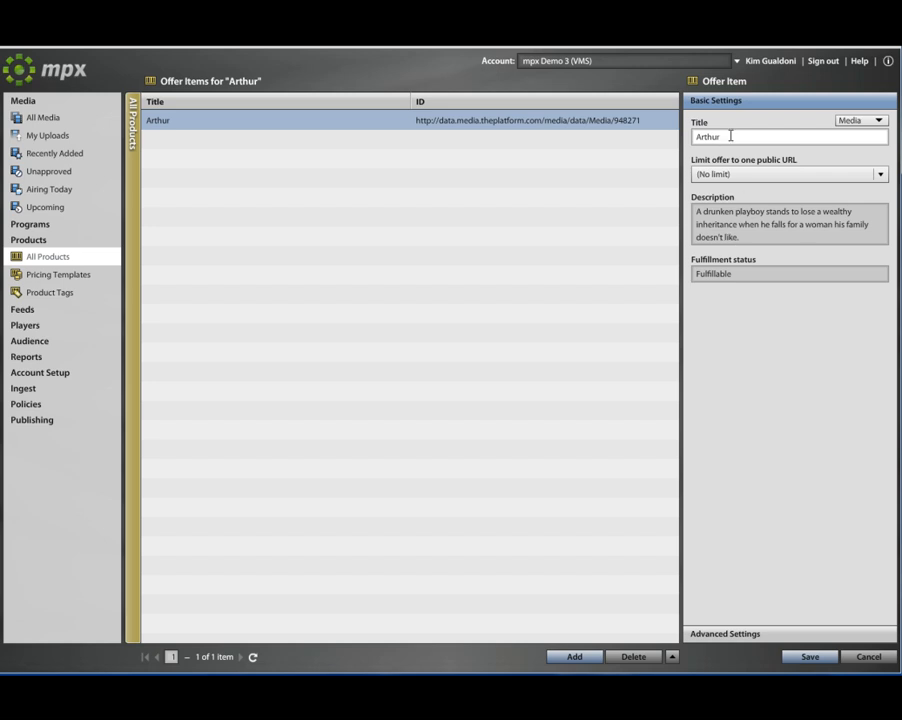
click(880, 175)
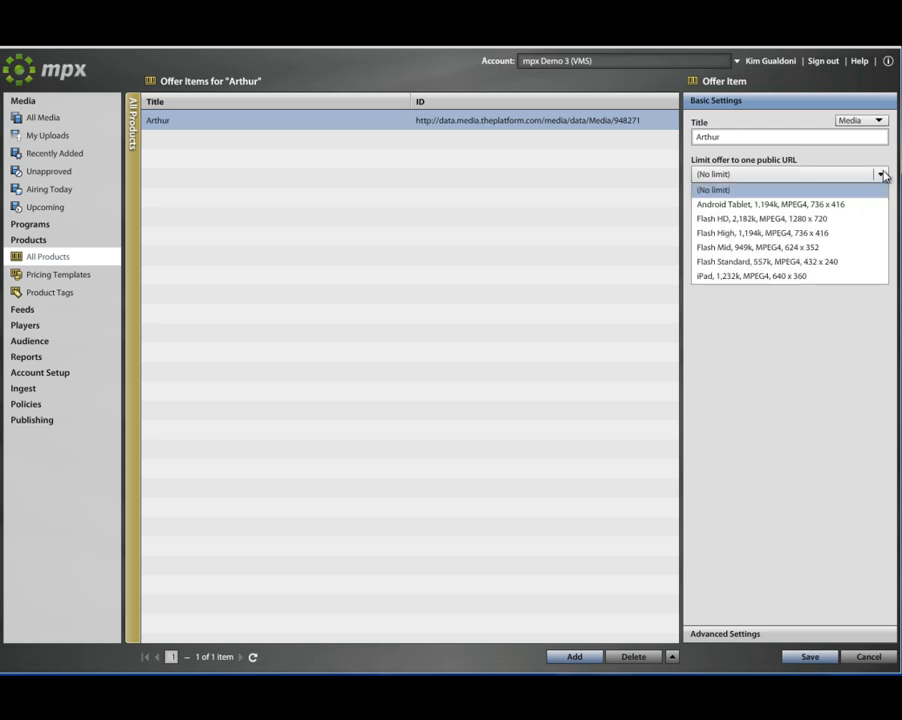
click(868, 174)
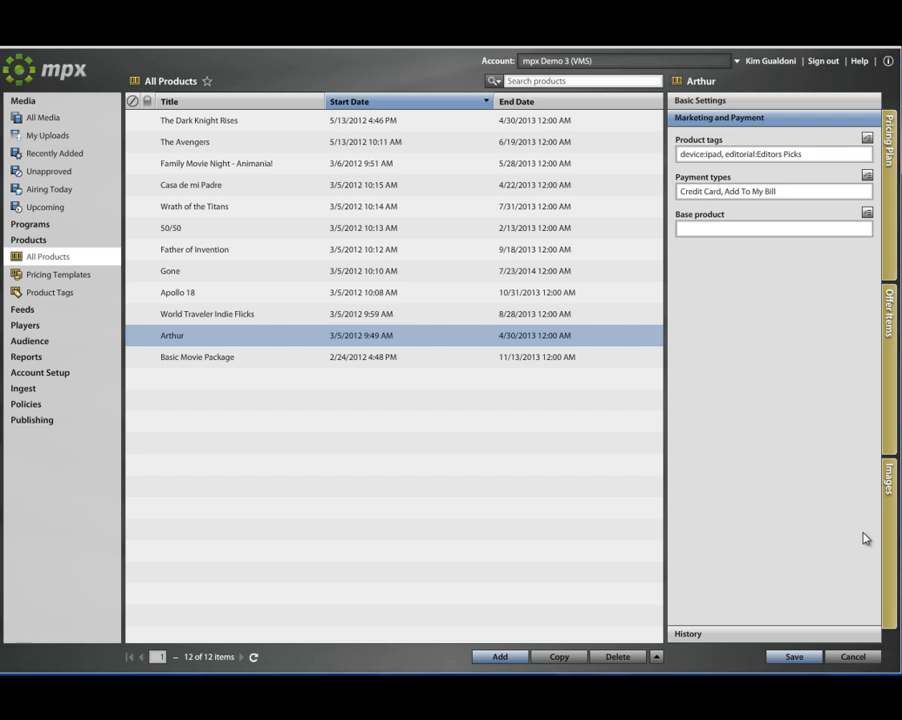
Browse Arthur's Flash Thumbnail and Hero Banner Image placements, then return to All Products.
click(885, 517)
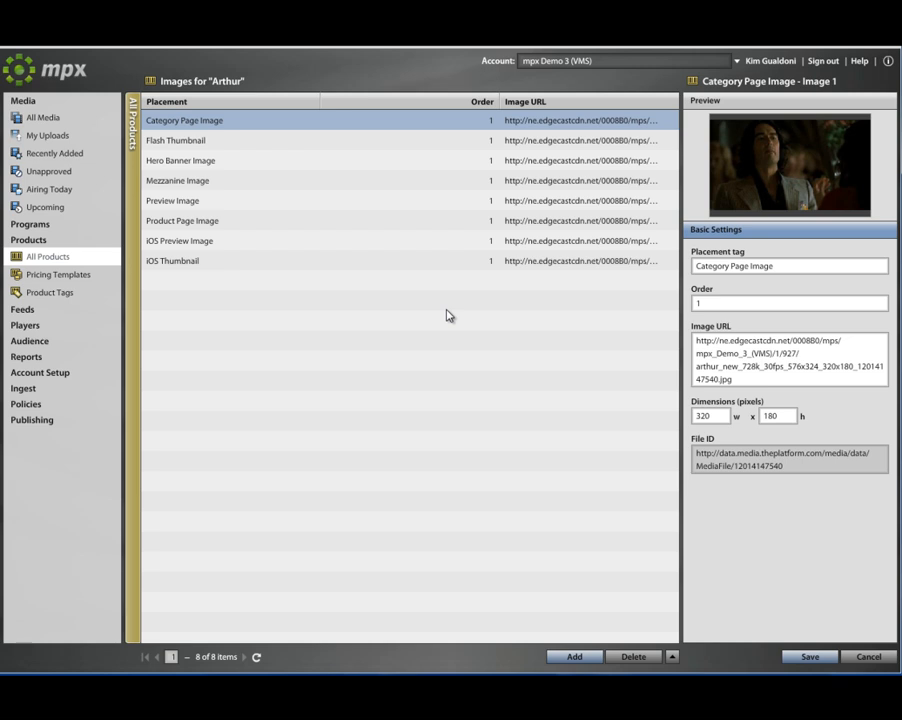
click(216, 148)
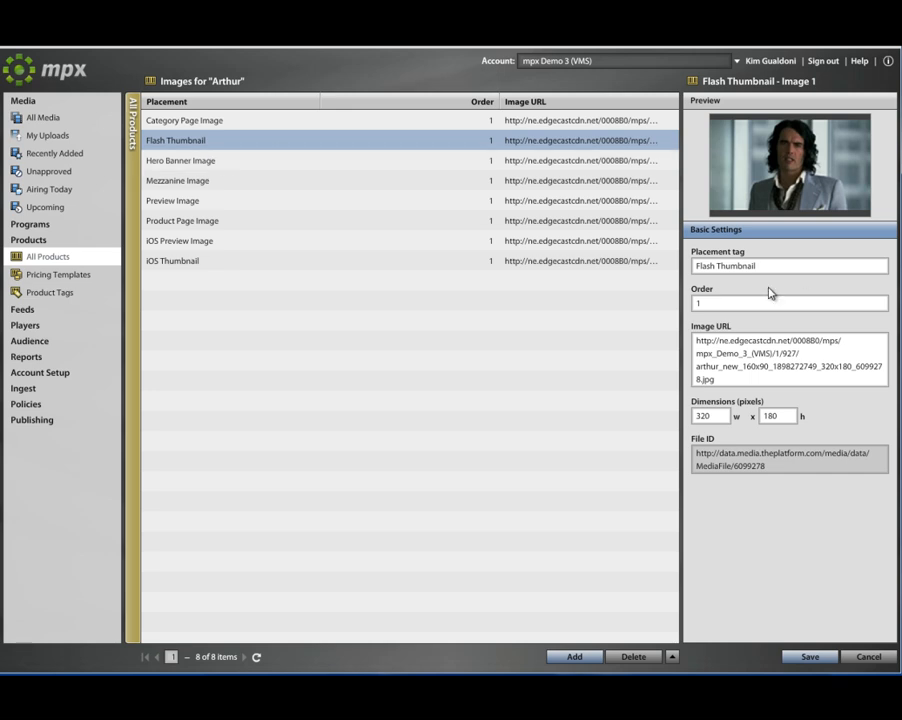
mouse_move(712, 265)
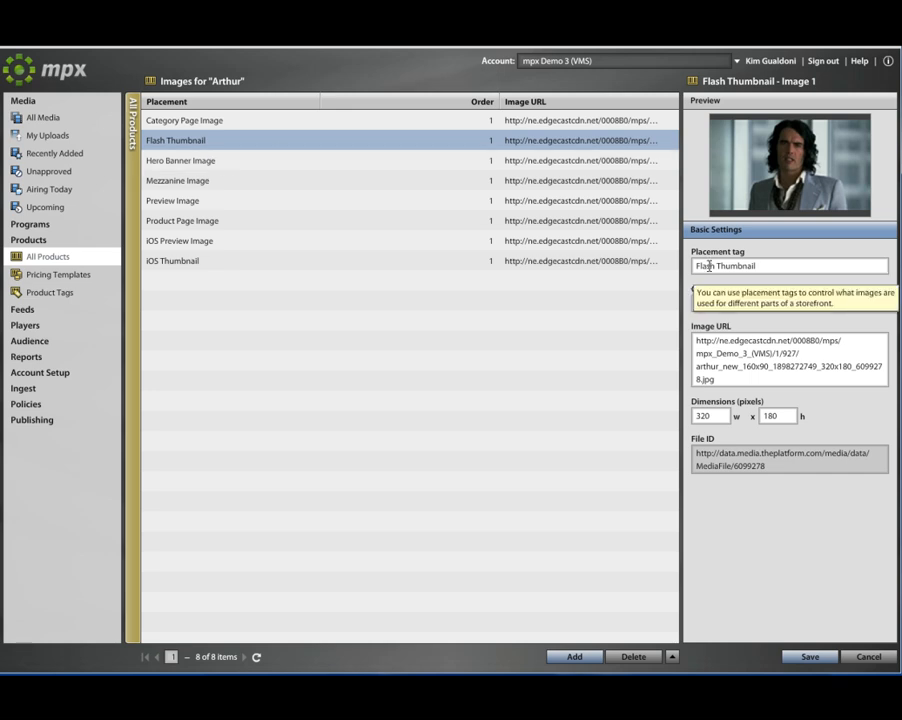
click(233, 162)
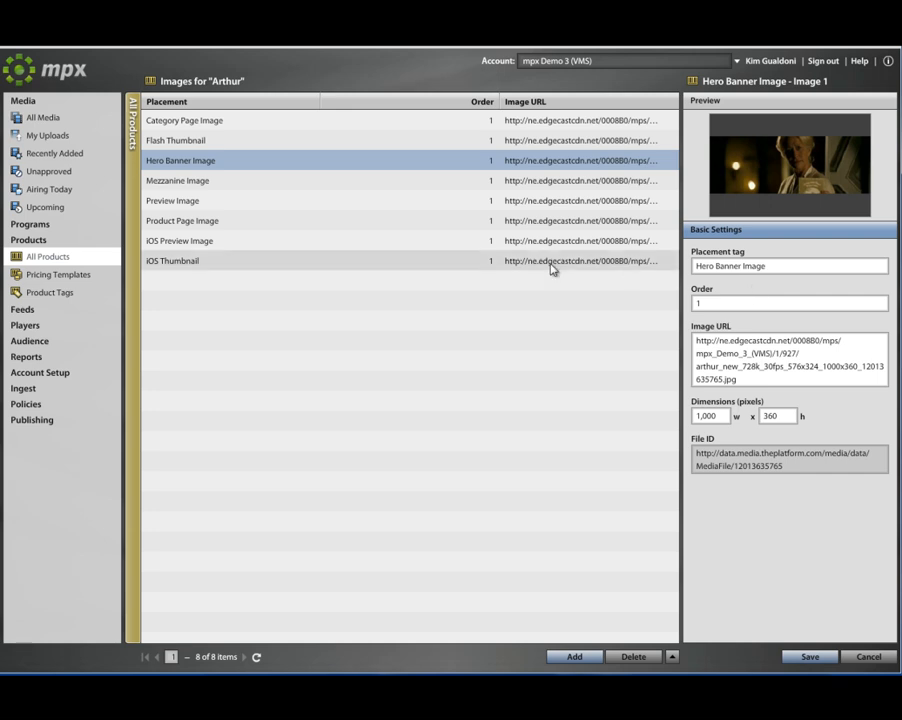
click(134, 301)
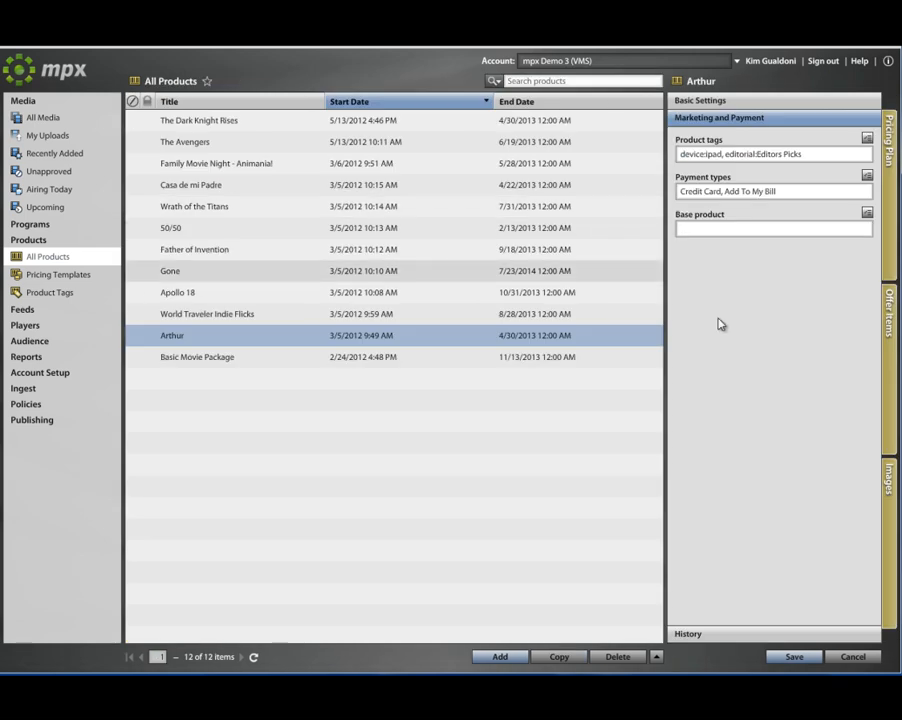